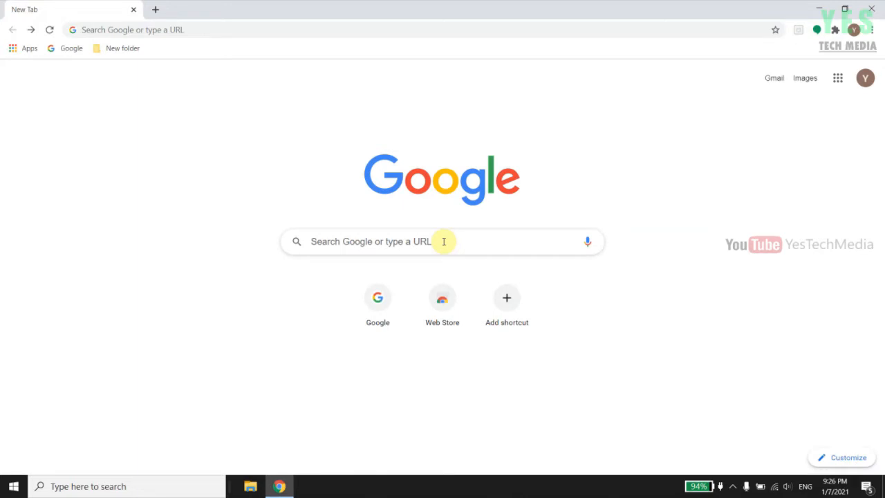
Search Google for "code blocks" and open the official codeblocks.org website from the results
left_click(443, 241)
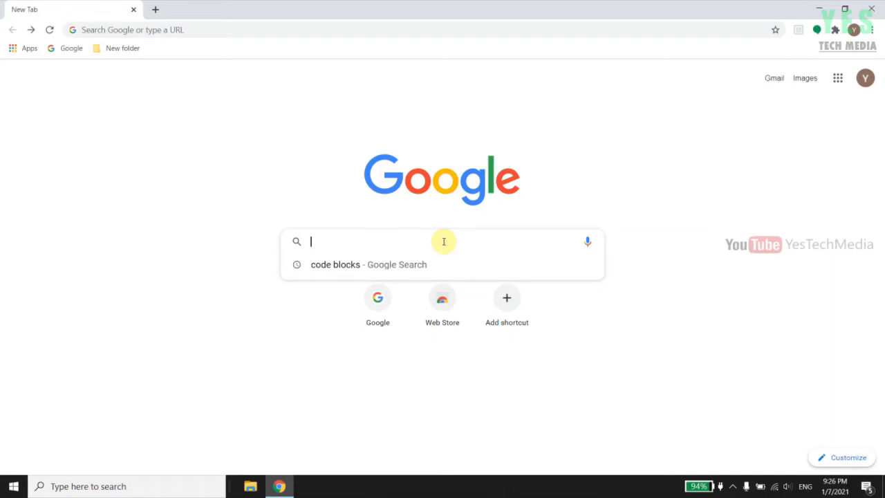
left_click(406, 266)
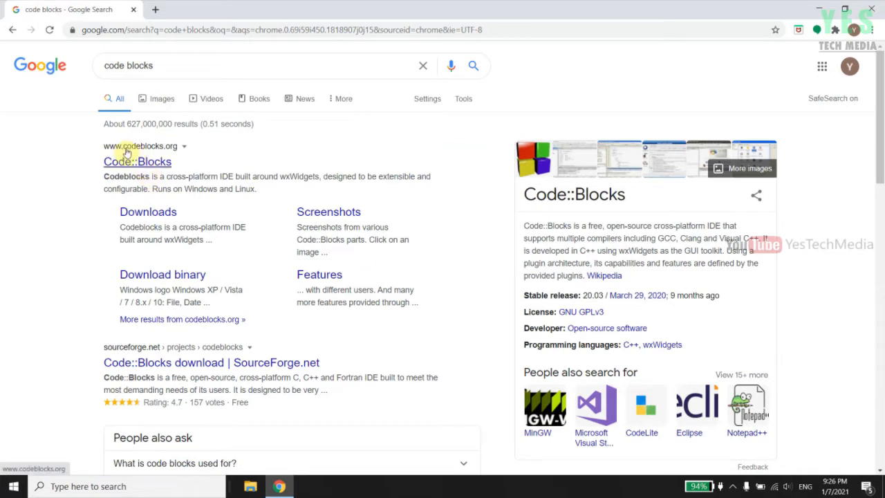
left_click(164, 163)
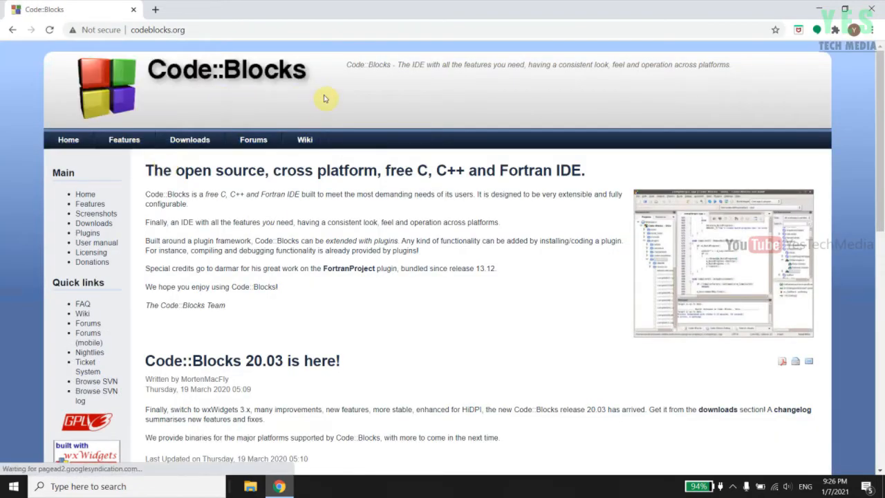
Download codeblocks-20.03mingw-setup.exe for Windows from FossHUB, using the site's binary release downloads
left_click(200, 142)
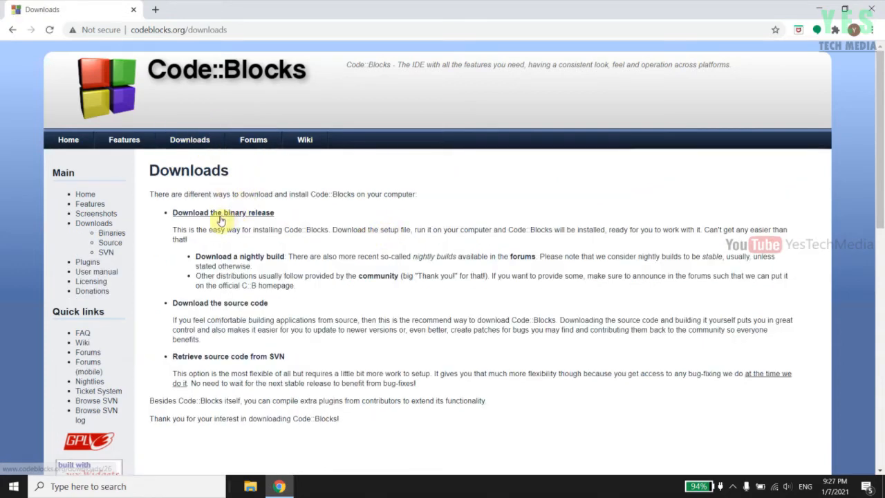
left_click(261, 215)
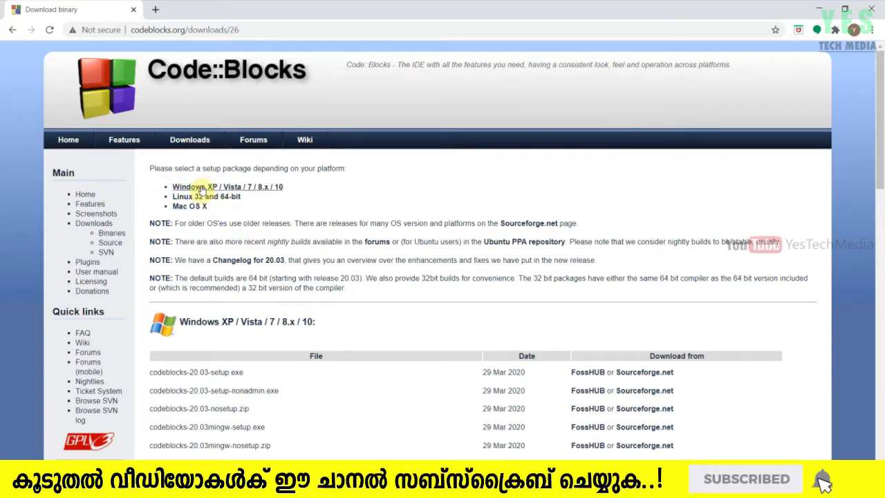
left_click(201, 187)
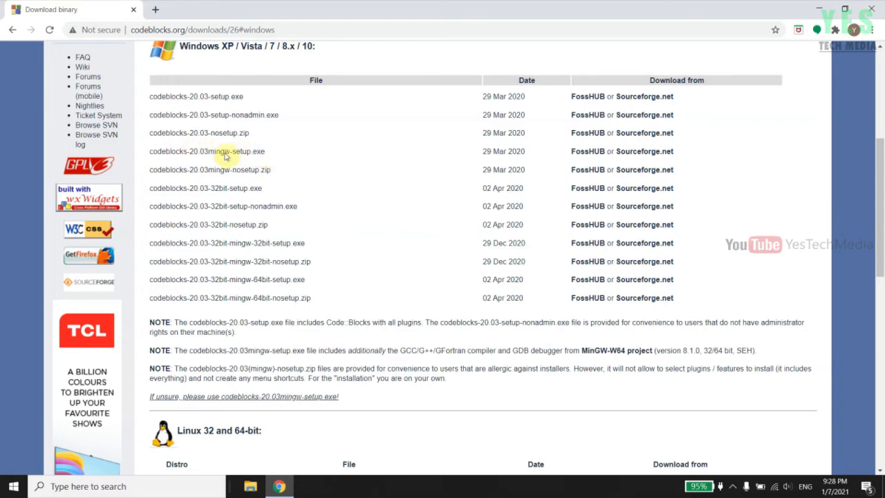
left_click(583, 153)
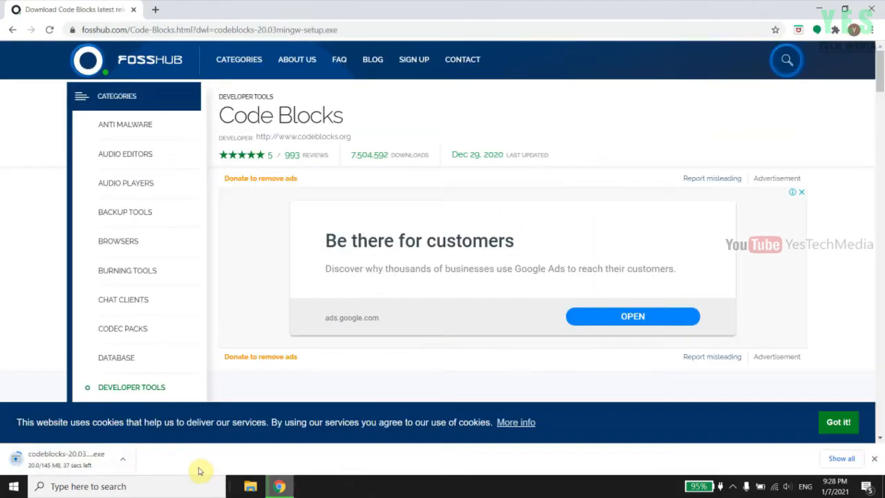
Show the downloaded codeblocks-20.03mingw-setup file in its folder and launch the installer
left_click(123, 461)
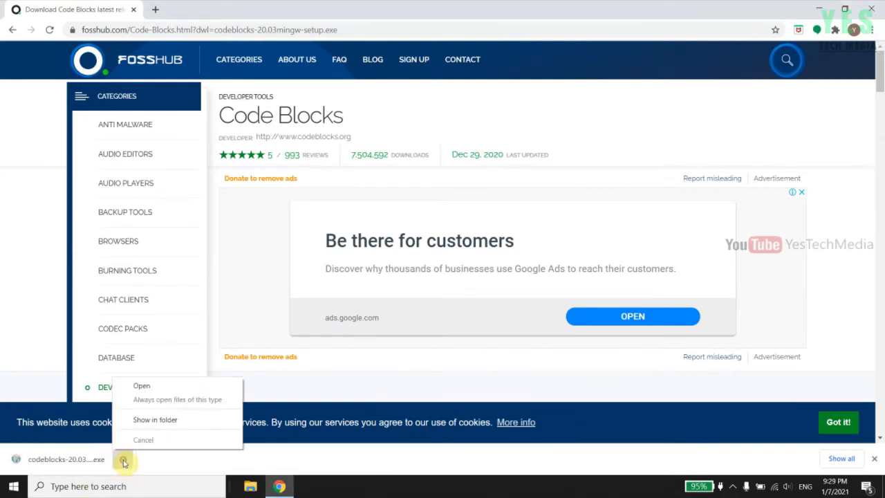
left_click(154, 419)
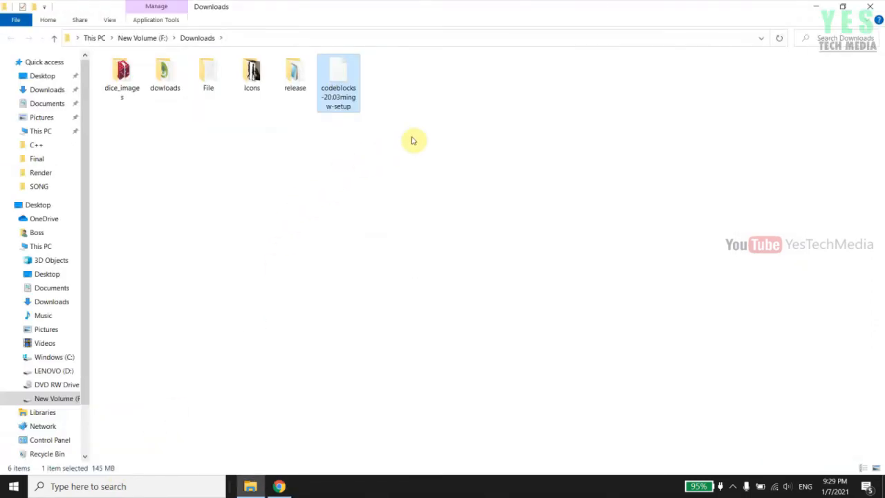
left_click(414, 138)
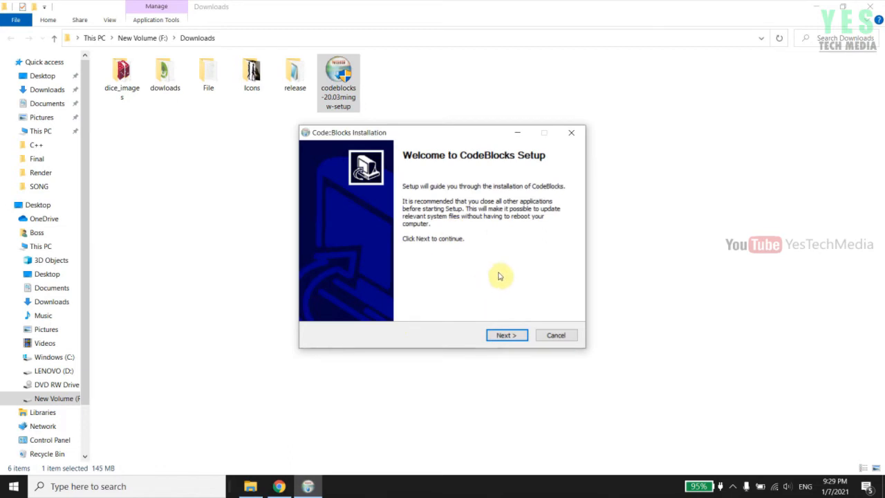
Accept the license and install CodeBlocks with the full set of components into C:\Program Files\CodeBlocks
left_click(508, 335)
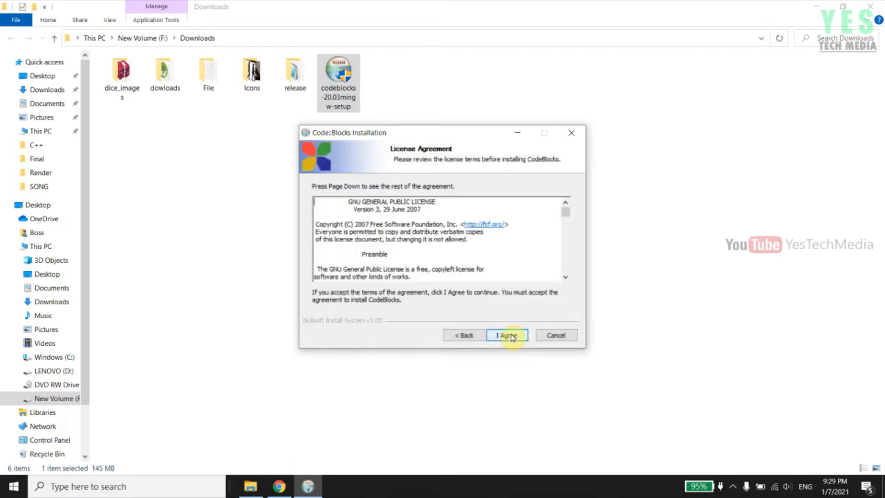
left_click(508, 335)
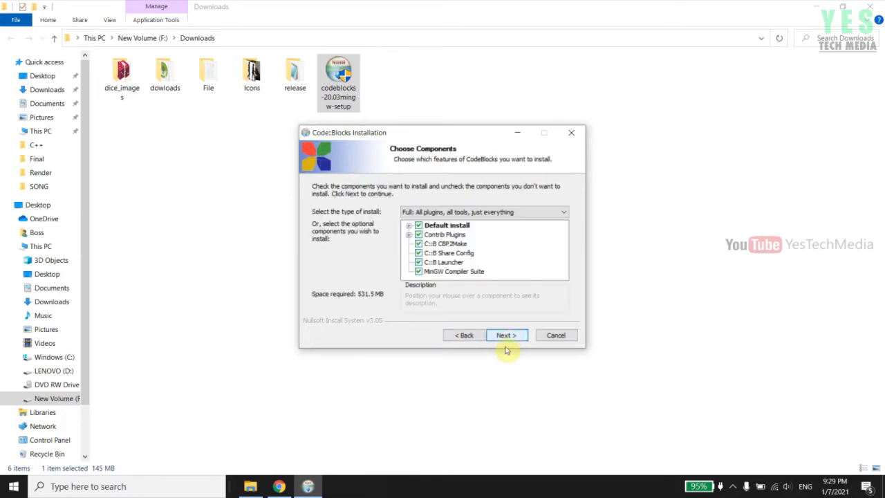
left_click(507, 335)
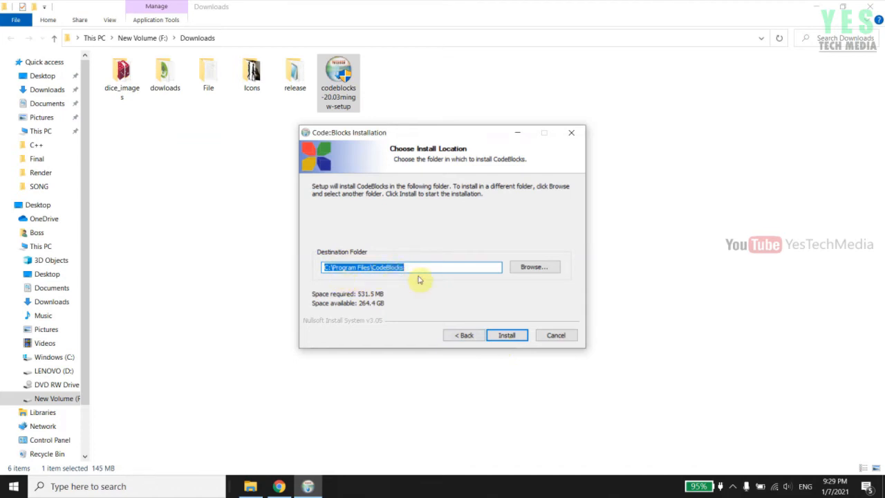
left_click(506, 336)
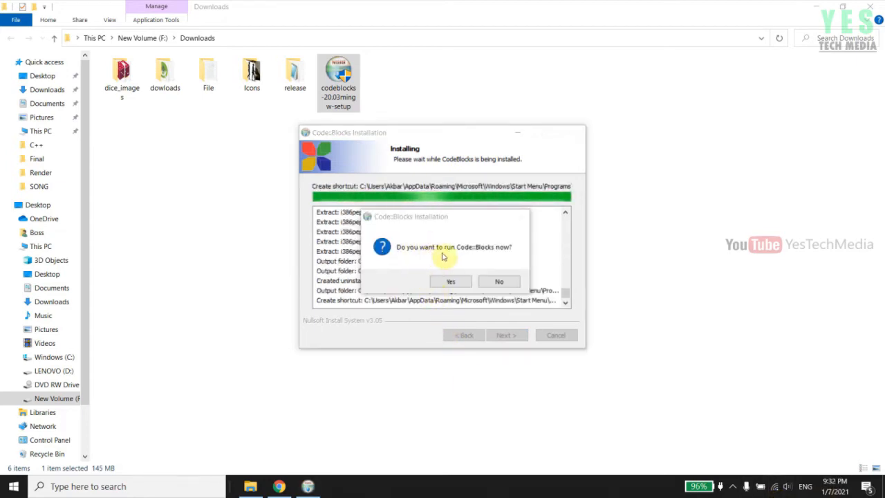
Choose to run Code::Blocks now and finish the setup wizard
left_click(457, 286)
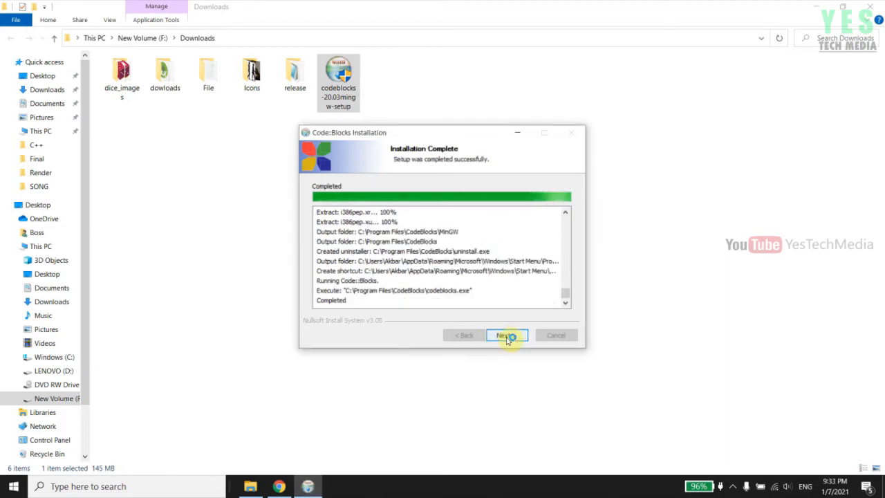
left_click(506, 336)
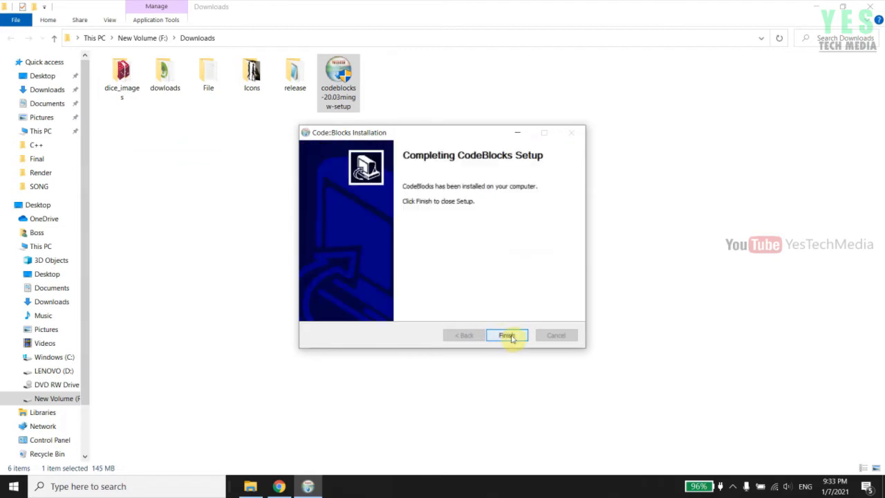
left_click(508, 336)
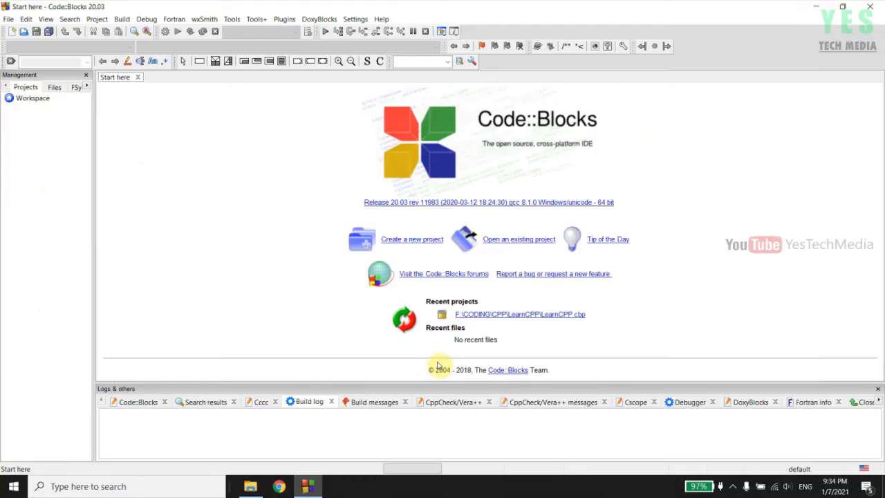
Switch to File Explorer and open the folder C:\Program Files\CodeBlocks\MinGW\bin
left_click(249, 487)
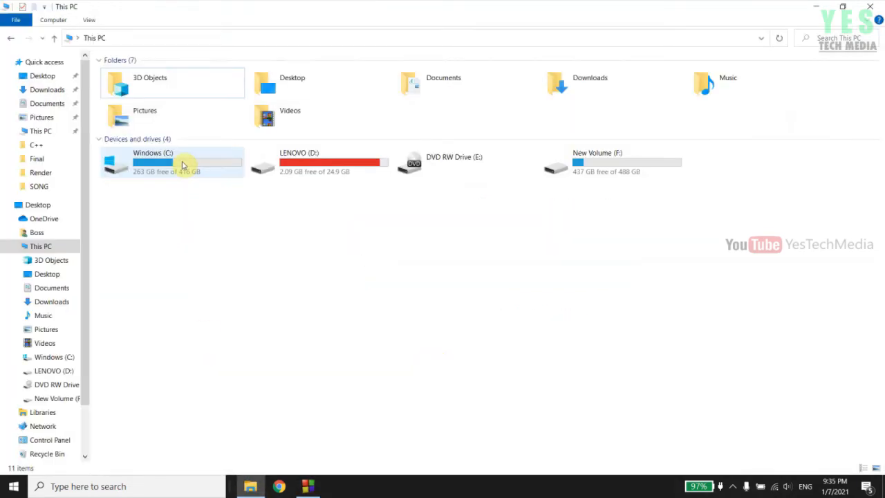
double_click(186, 165)
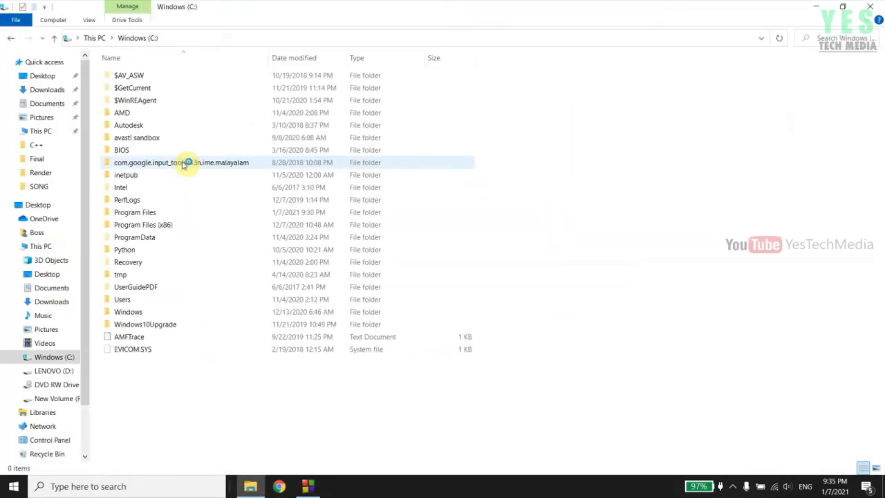
double_click(144, 212)
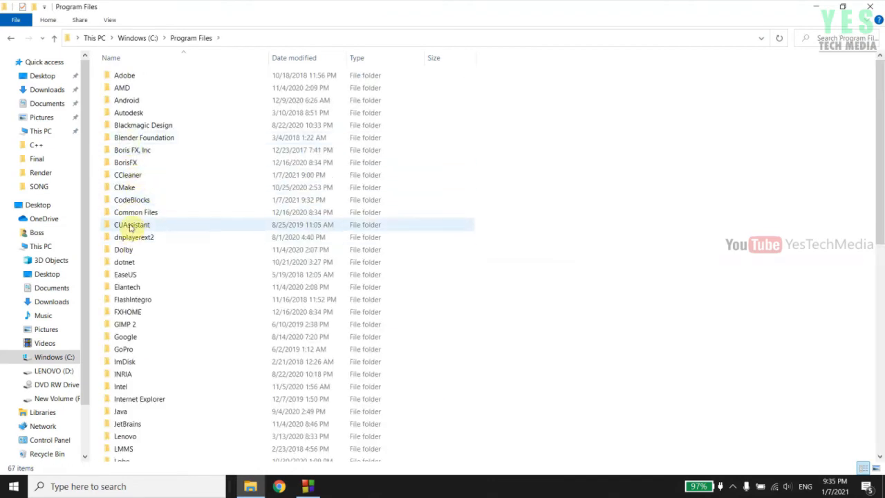
double_click(137, 202)
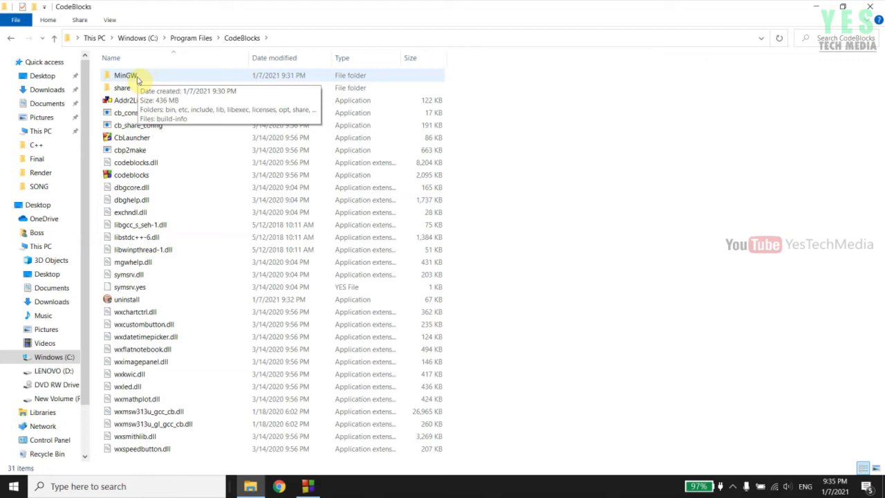
double_click(126, 75)
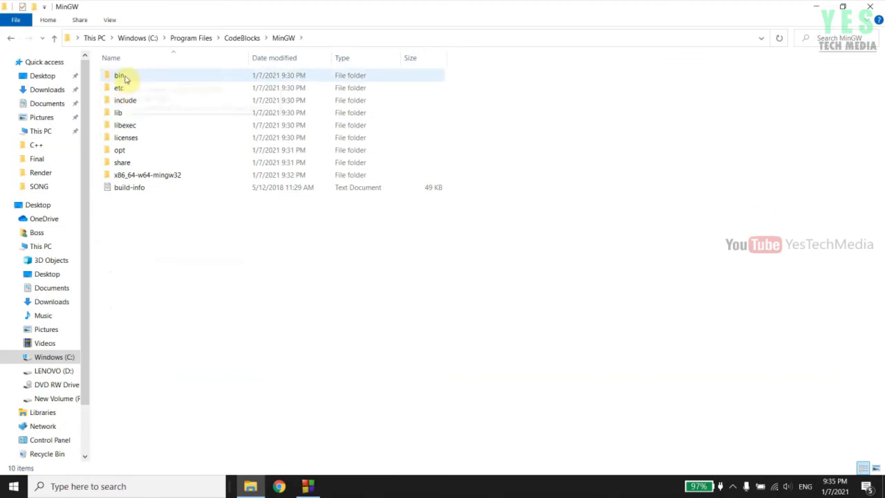
double_click(125, 78)
Copy the full path of the MinGW bin folder to the clipboard
left_click(359, 39)
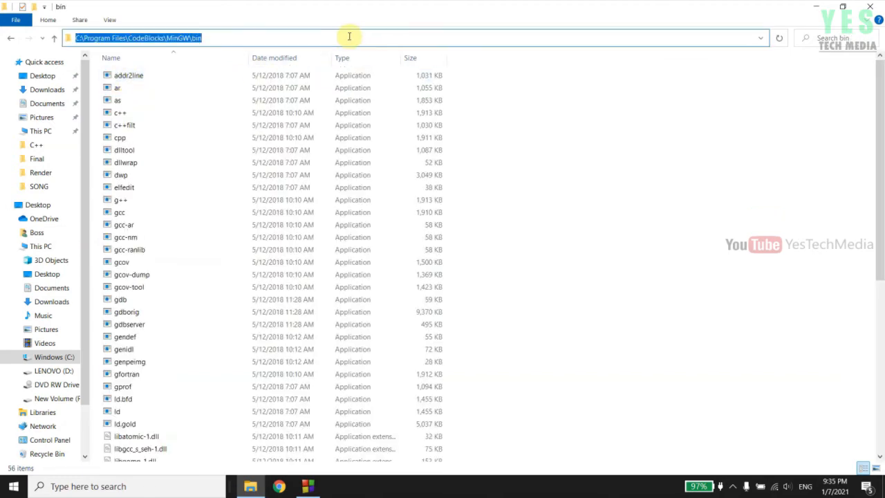
right_click(221, 38)
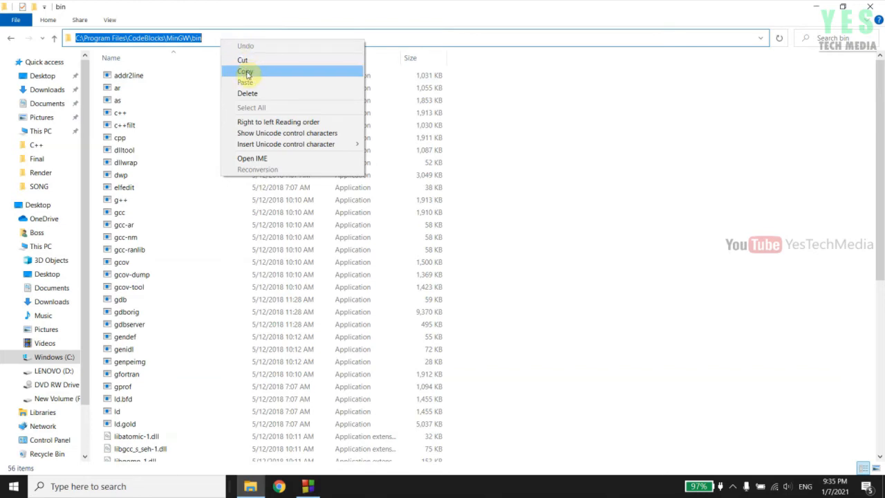
left_click(247, 72)
left_click(523, 271)
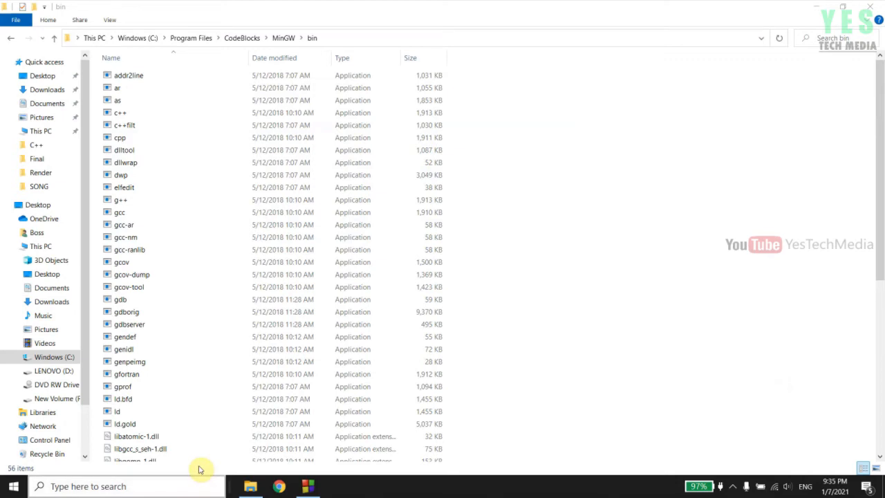
Search Windows for "system en", open the system environment variables settings, and bring up the Environment Variables dialog
left_click(171, 486)
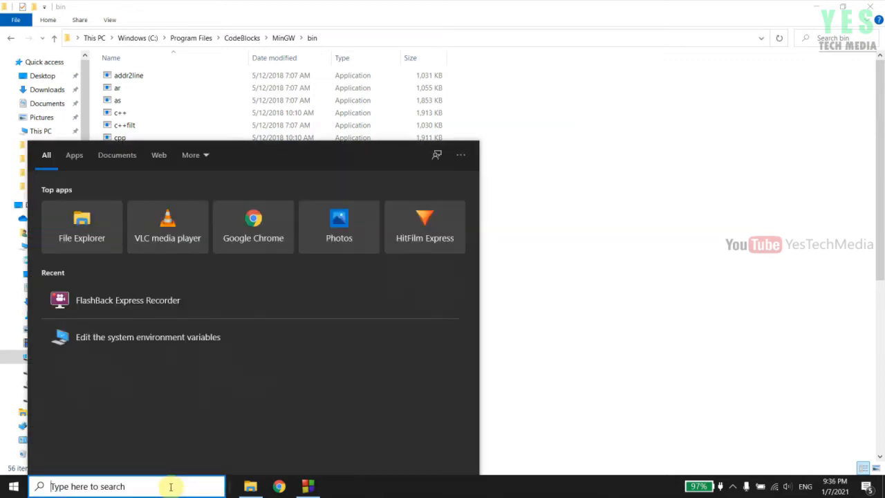
type("sys")
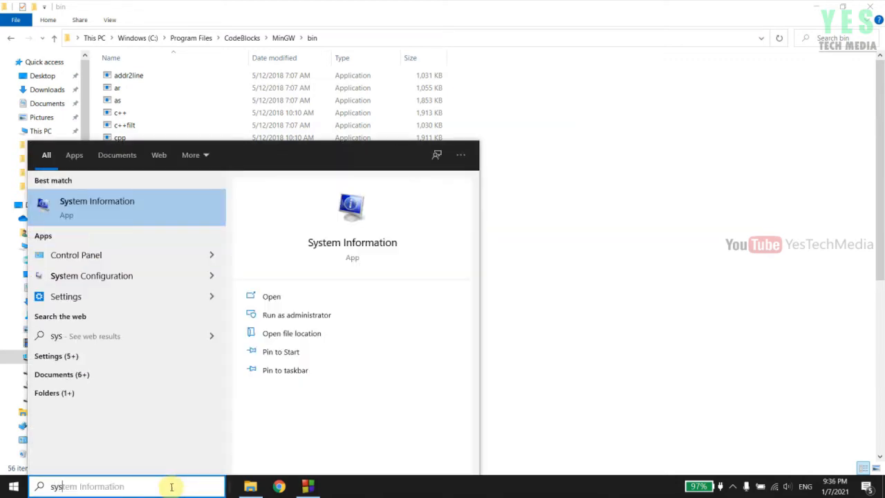
type("tem en")
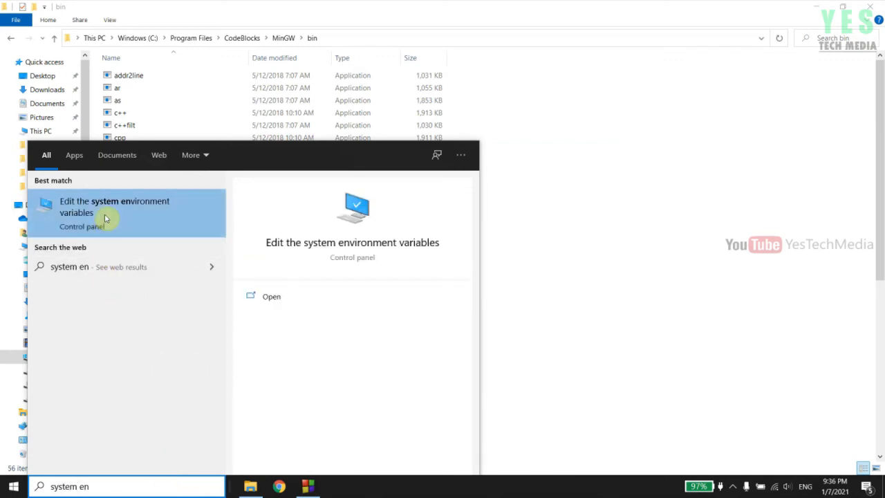
left_click(130, 213)
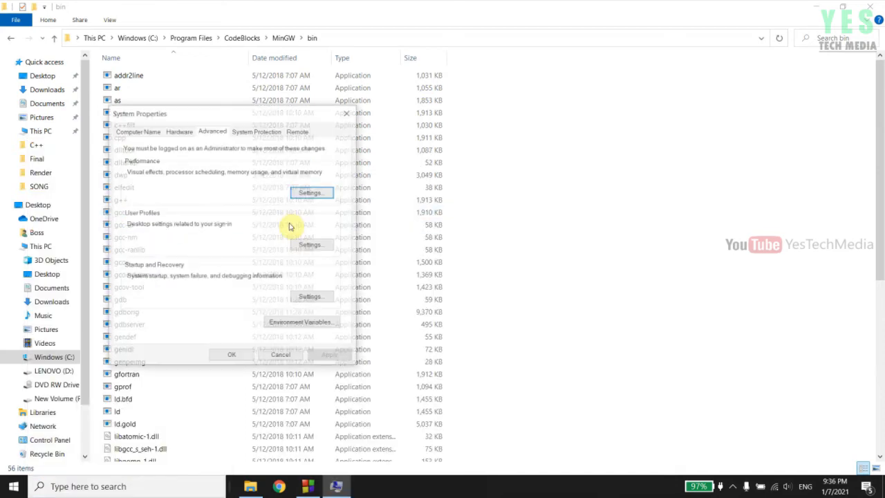
left_click_drag(264, 104, 443, 87)
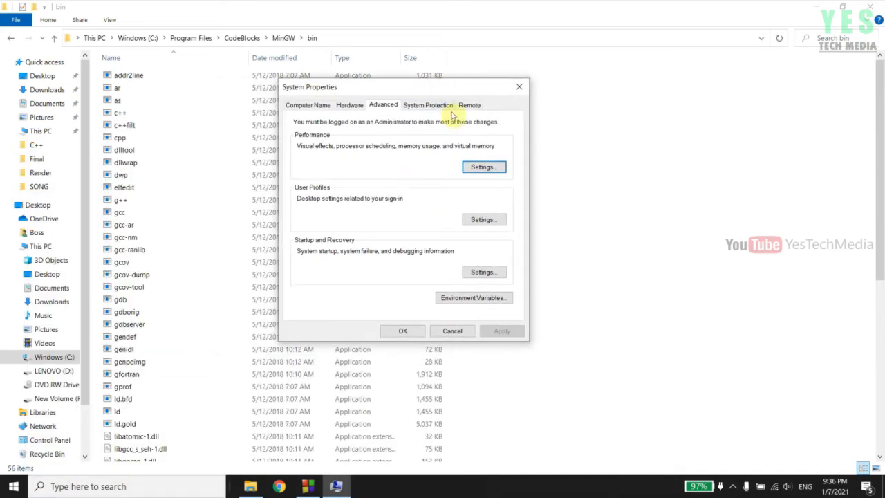
left_click(488, 298)
Add C:\Program Files\CodeBlocks\MinGW\bin as a new entry in the user Path variable
left_click(304, 156)
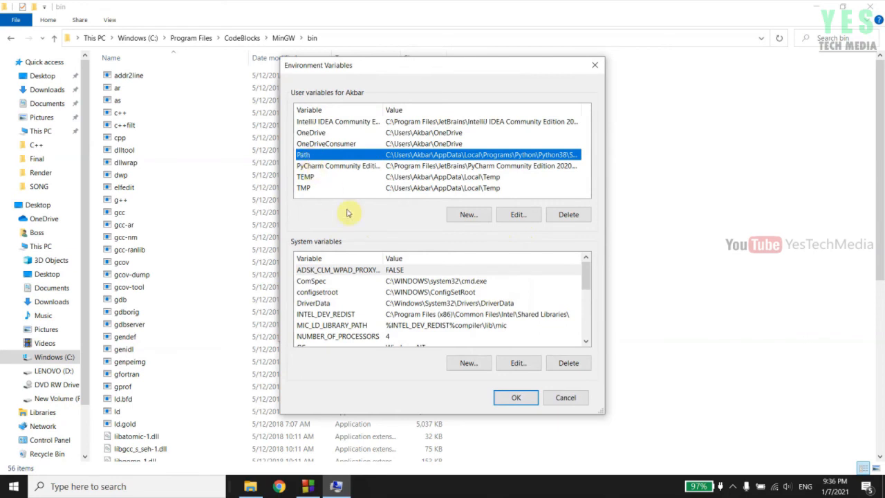
left_click(517, 214)
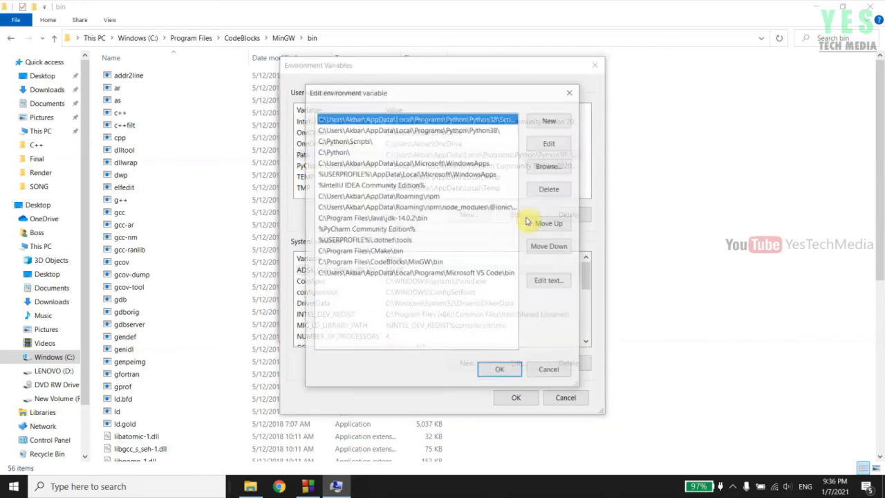
left_click(553, 121)
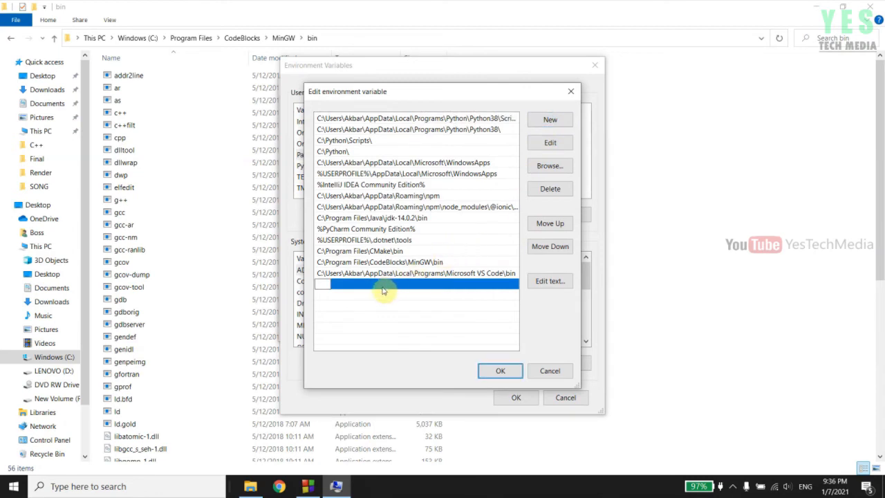
key("ctrl+v")
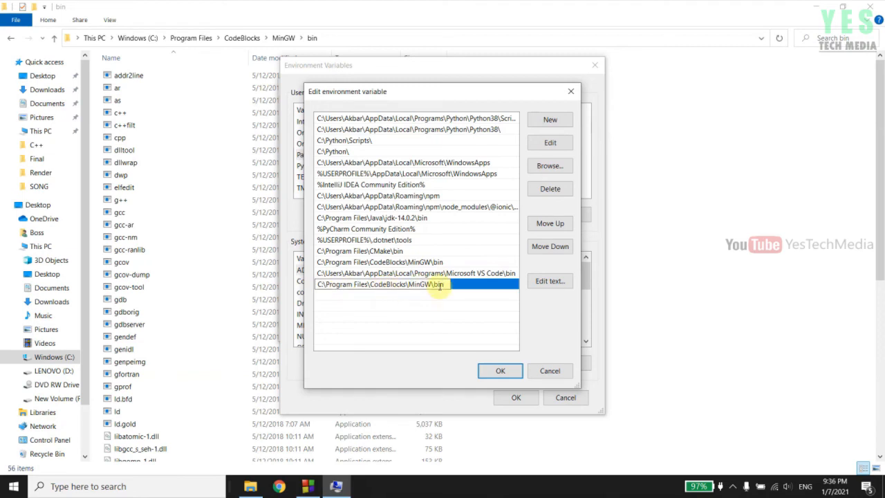
left_click(516, 369)
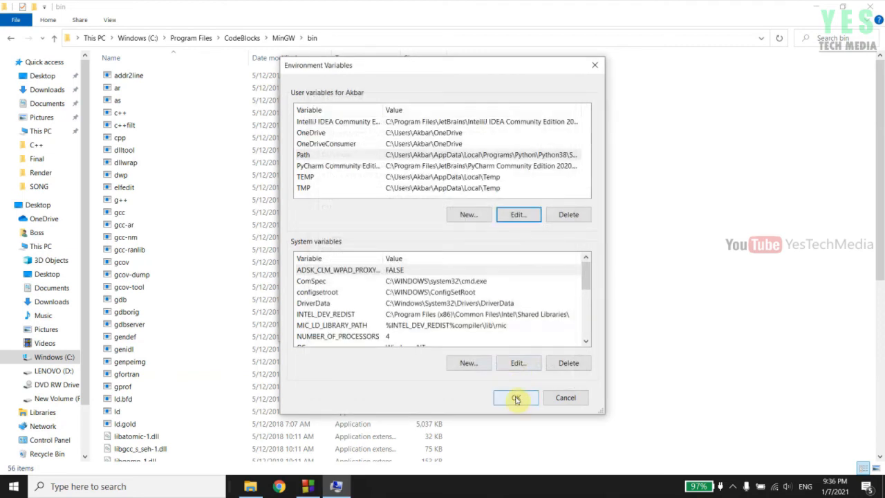
Save the environment variable changes, close the system settings dialogs, and minimize File Explorer to switch to Code::Blocks
left_click(516, 398)
key("Return")
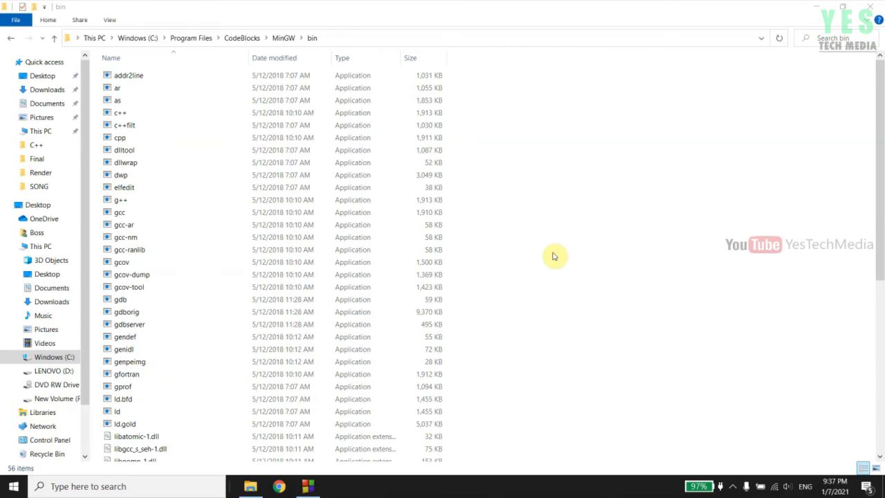
left_click(817, 7)
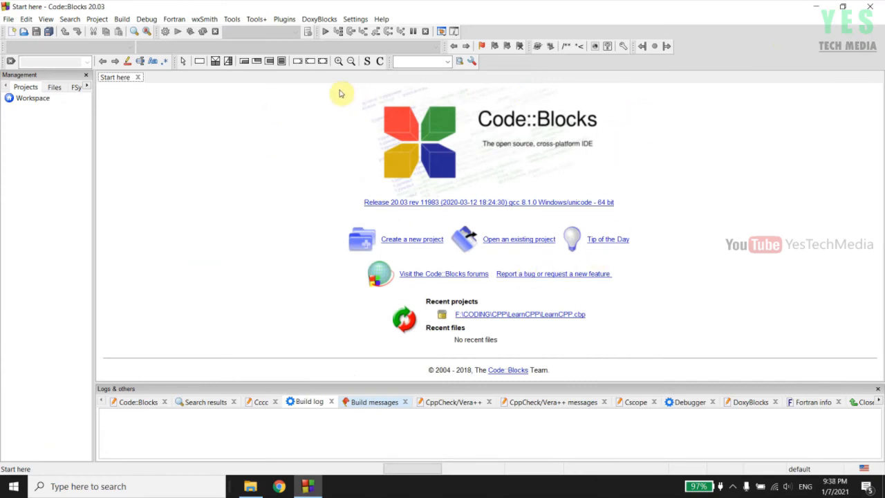
Auto-detect the GNU GCC Compiler's installation directory in the global compiler settings' toolchain executables and save the settings
left_click(356, 20)
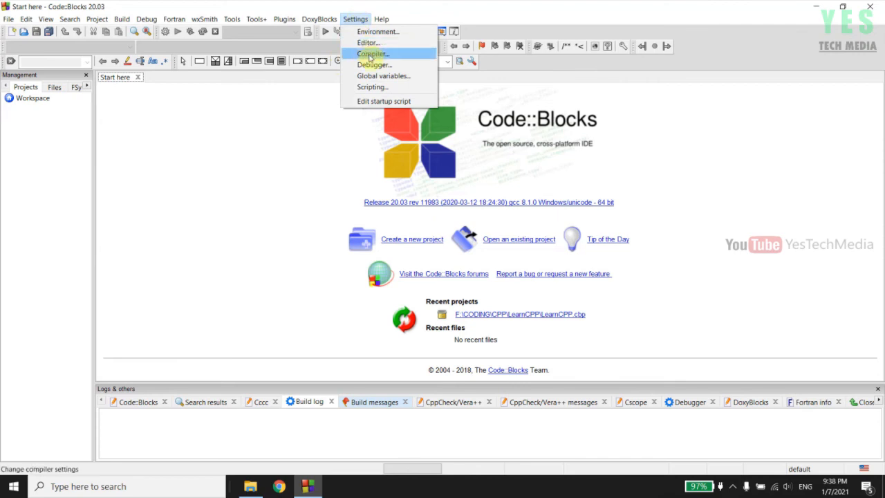
left_click(370, 57)
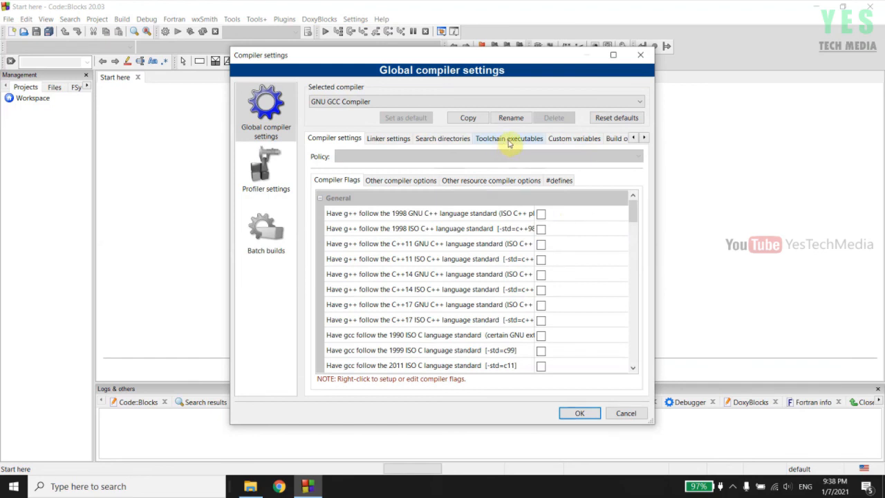
left_click(510, 139)
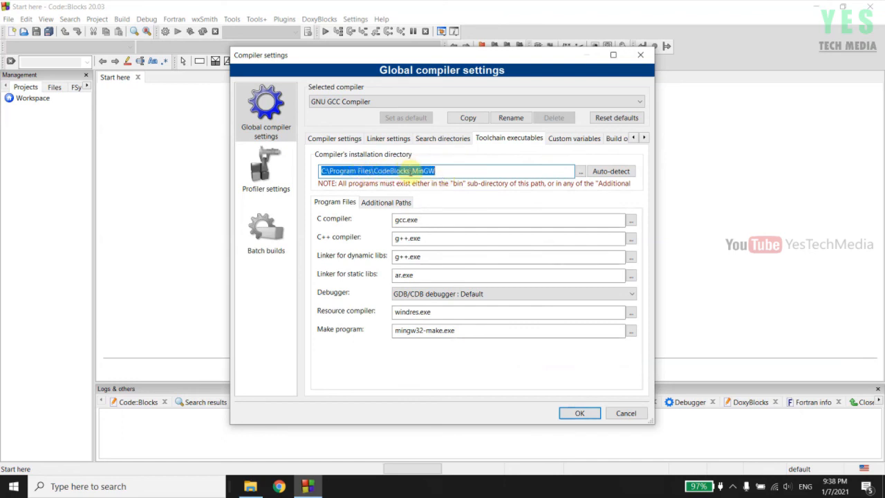
left_click(610, 171)
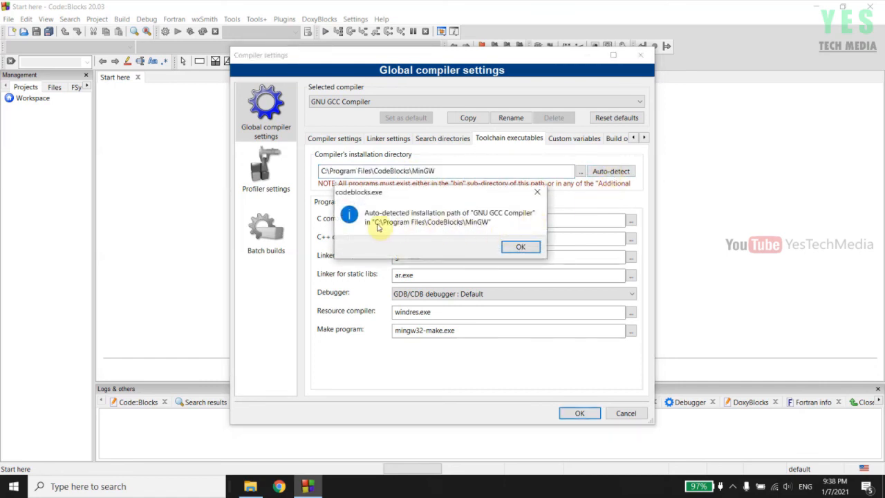
left_click(518, 247)
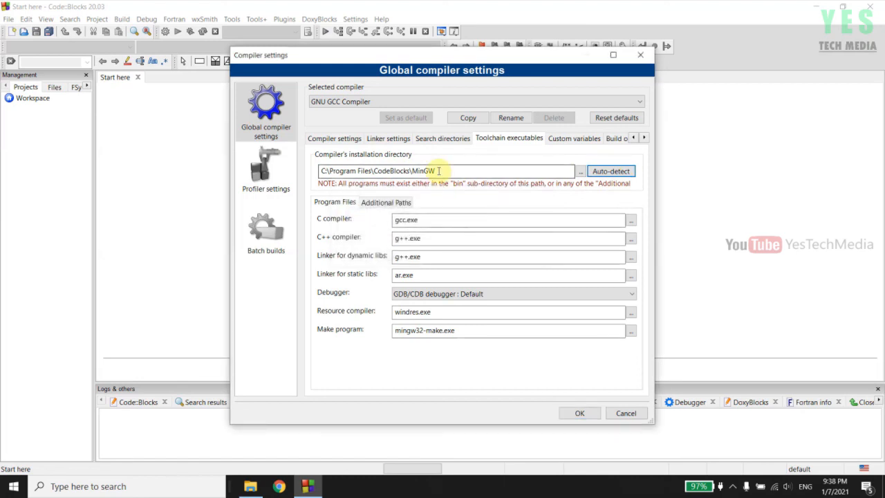
left_click(580, 413)
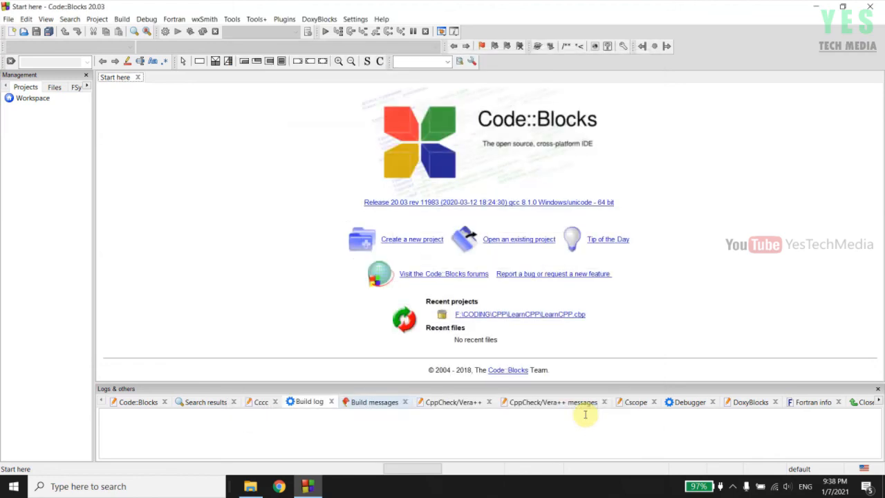